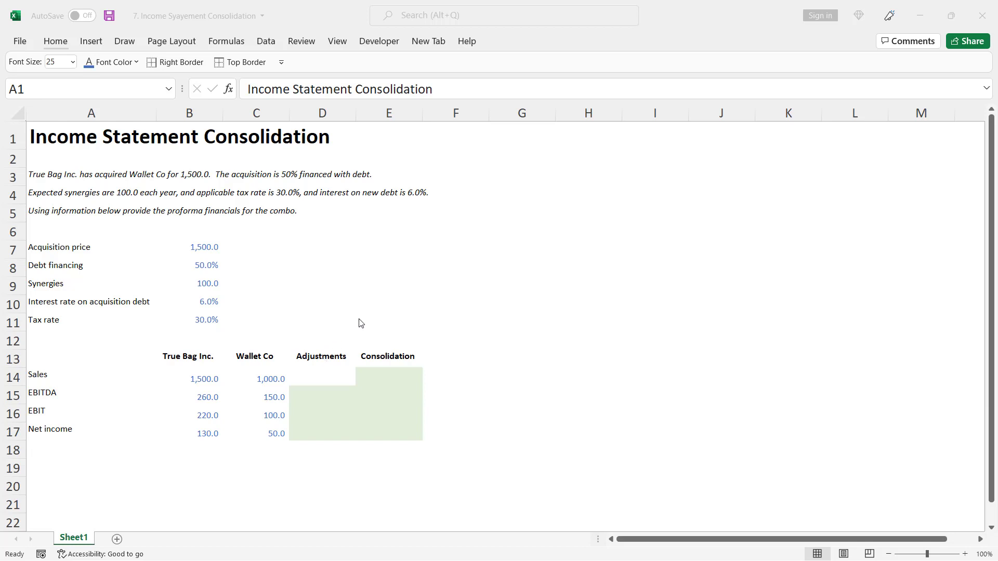
Link the EBITDA adjustment in D15 to the synergies with =$B$9 and fill it down to the EBIT adjustment in D16
click(324, 393)
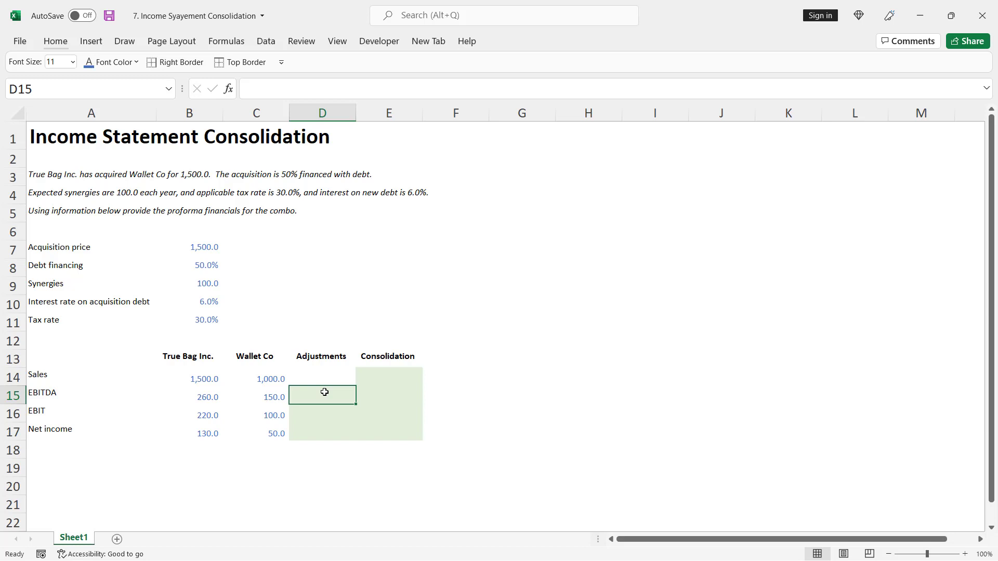
text(=)
key(Up)
key(Up)
key(Up)
key(Up)
key(Up)
key(Up)
key(Left)
key(Left)
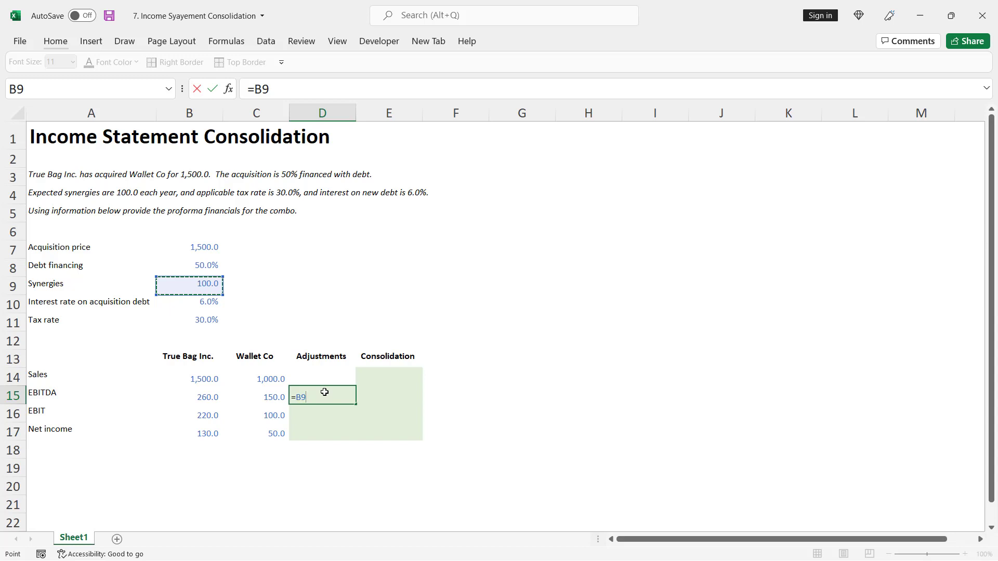
key(F4)
key(ctrl+Return)
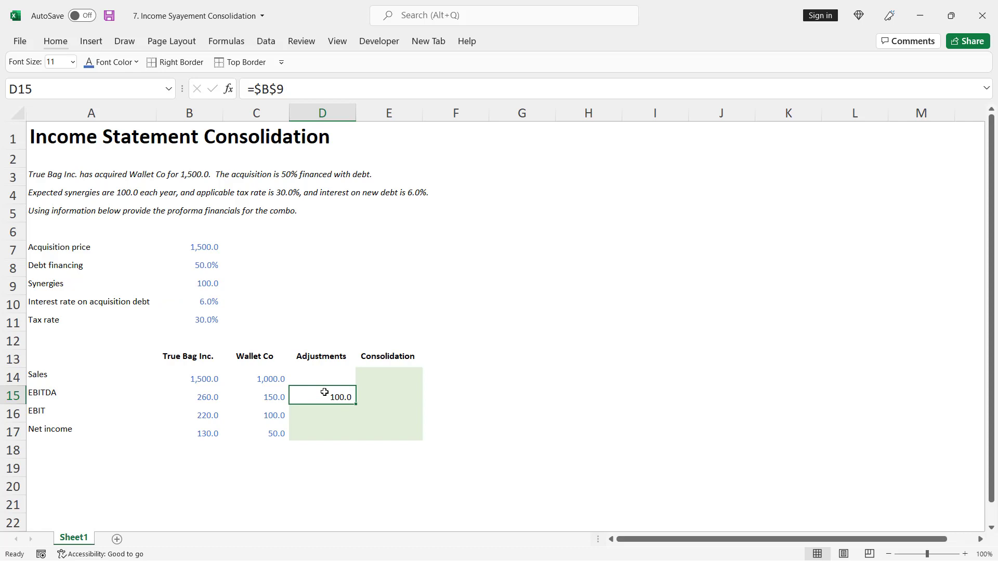
key(shift+Down)
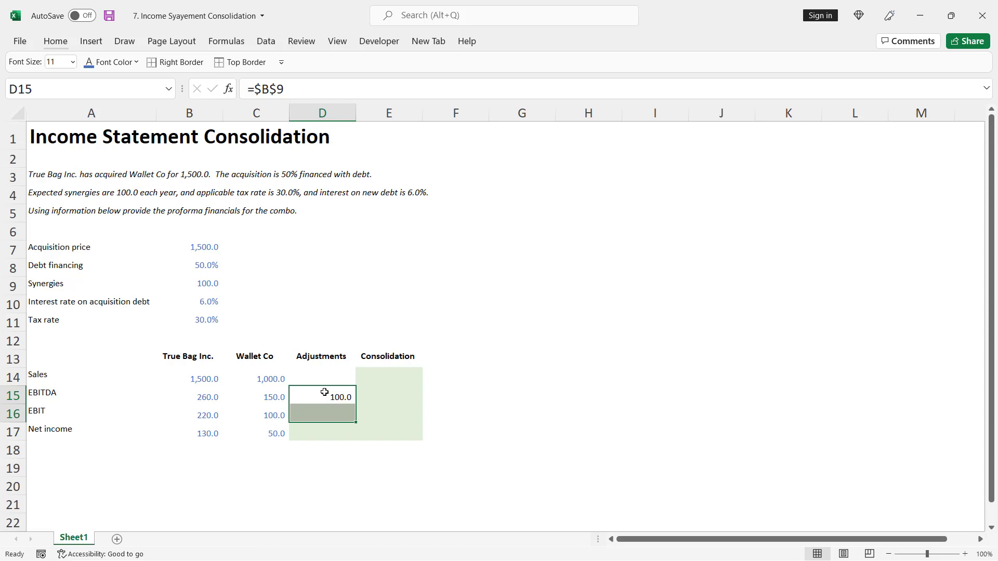
key(ctrl+d)
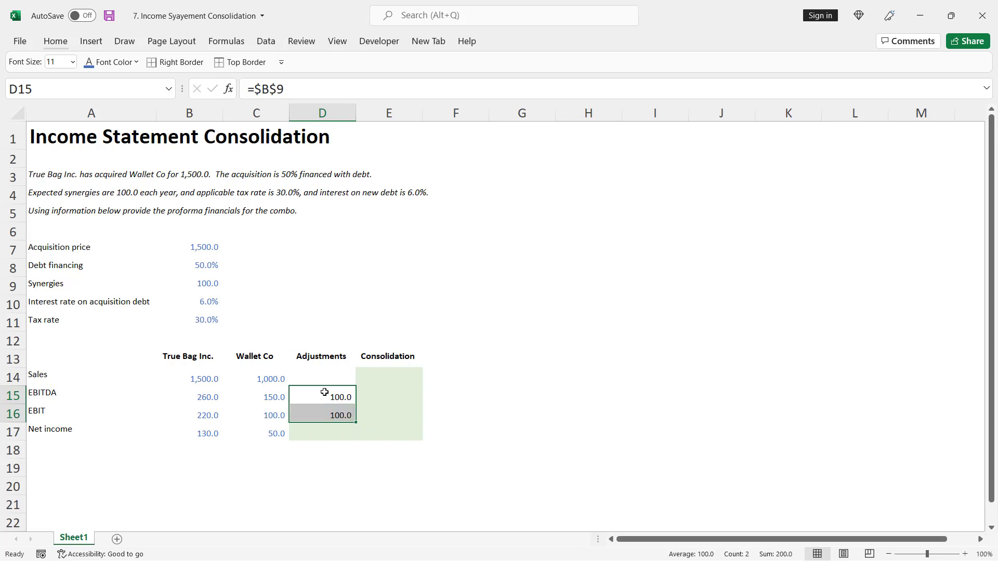
Begin the net income adjustment formula in D17 with the after-tax synergies, =D16*(1-B11)
key(Down)
key(Down)
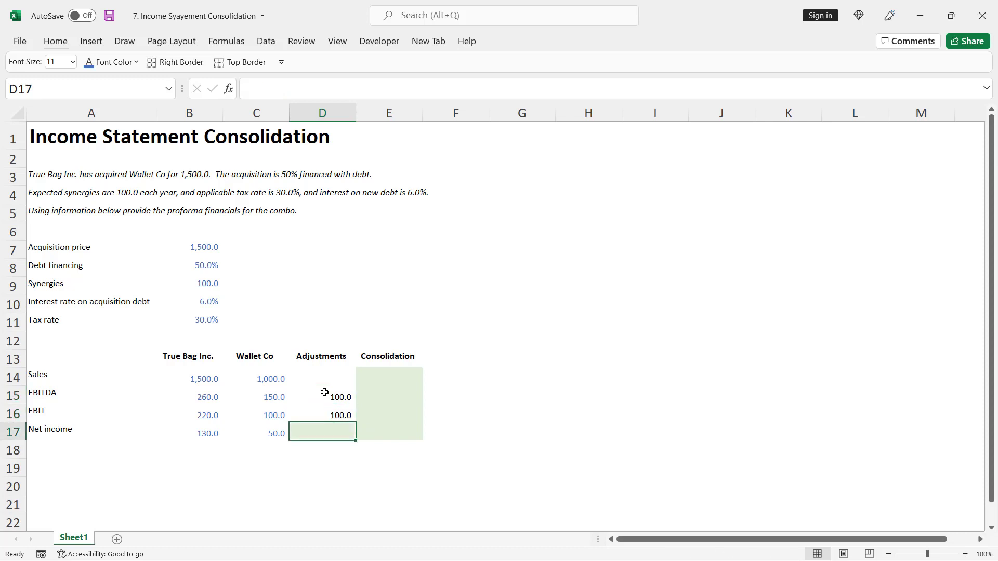
text(=)
key(Up)
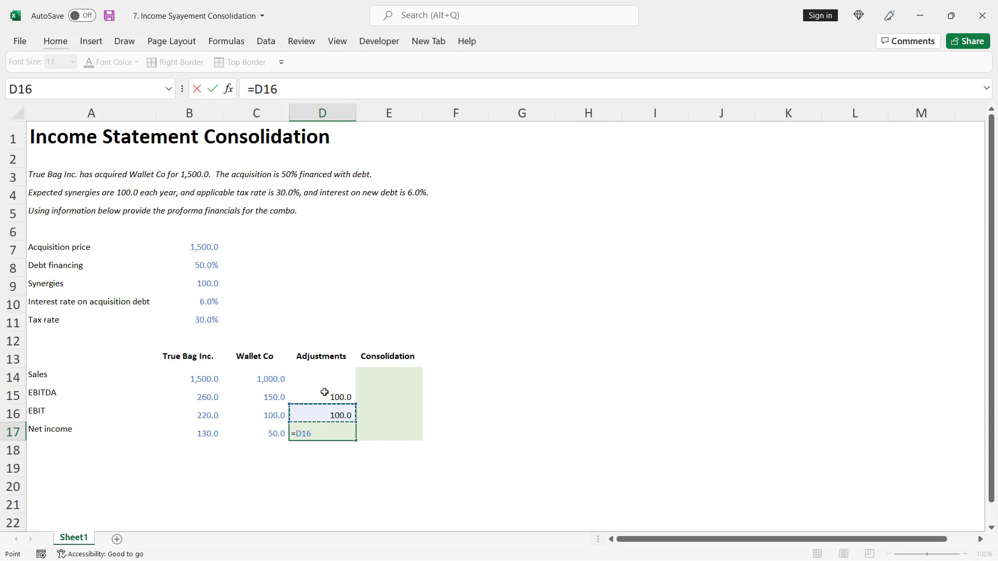
text(*(1-)
key(Up)
key(Up)
key(Up)
key(Up)
key(Up)
key(Up)
key(Up)
key(Left)
key(Left)
key(Down)
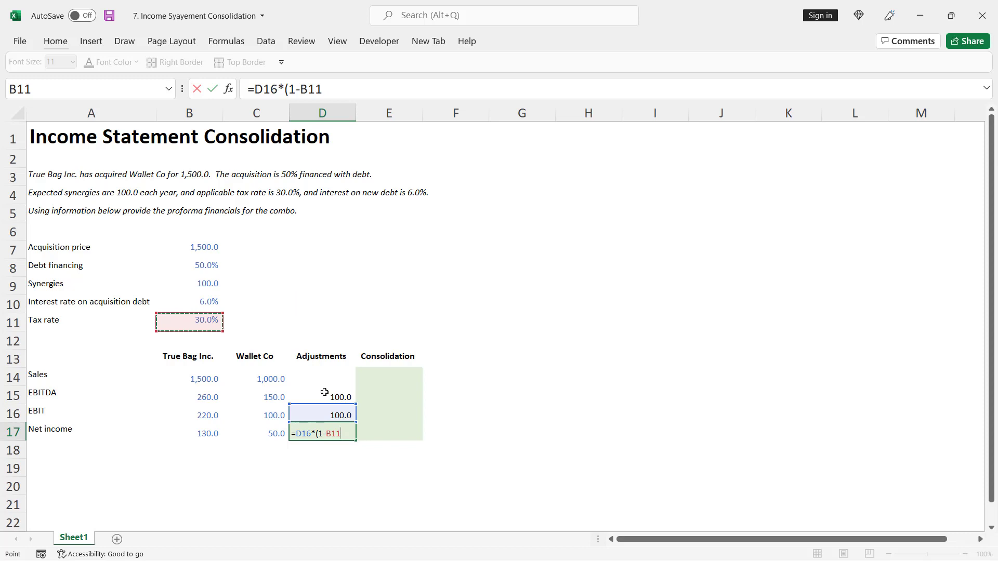
text()-)
Extend the D17 formula by subtracting the debt-financed part of the acquisition price, -B7*B8
key(Up)
key(Up)
key(Up)
key(Up)
key(Up)
key(Up)
key(Up)
key(Up)
key(Up)
key(Up)
key(Left)
key(Left)
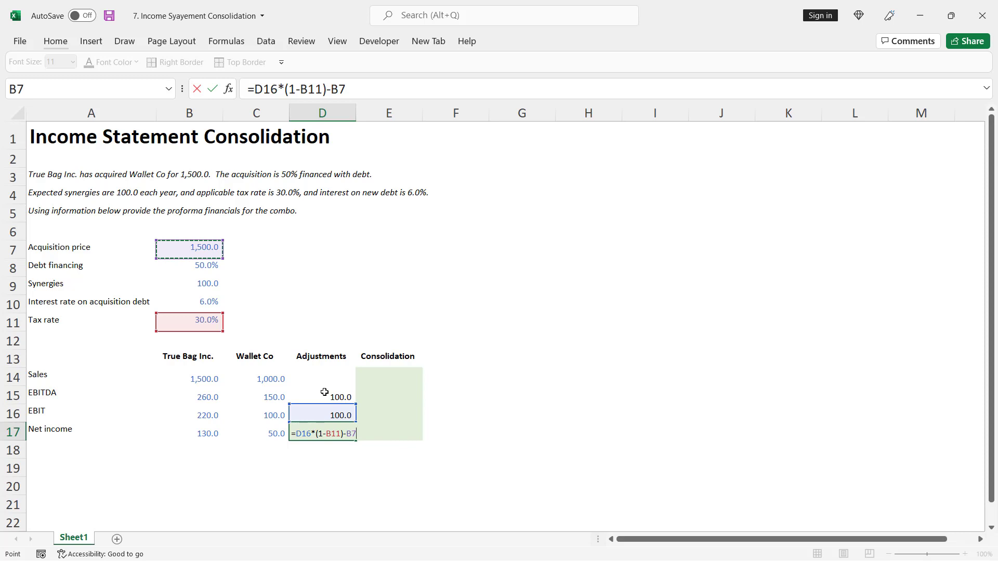
text(*)
key(Up)
key(Up)
key(Up)
key(Up)
key(Up)
key(Up)
key(Up)
key(Up)
key(Up)
key(Left)
key(Left)
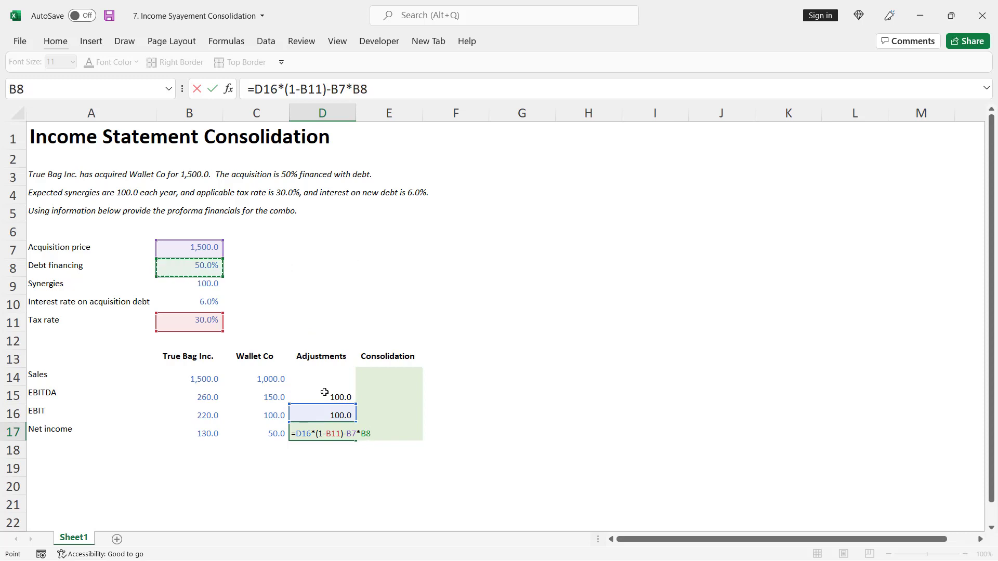
Multiply the debt amount in the D17 formula by the interest rate on acquisition debt, *B10
text(*)
key(Up)
key(Up)
key(Up)
key(Up)
key(Up)
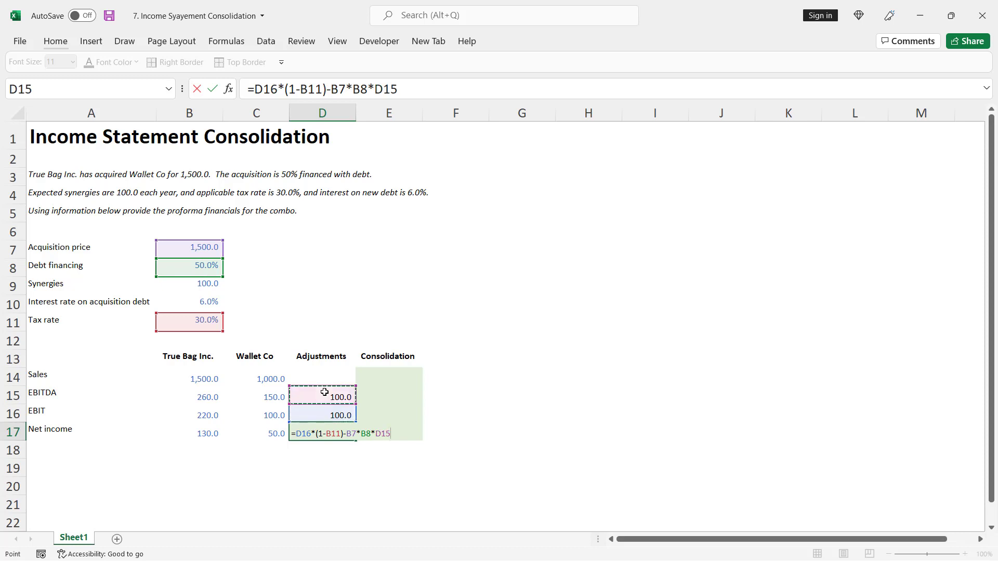
key(Up)
key(Up)
key(Left)
key(Left)
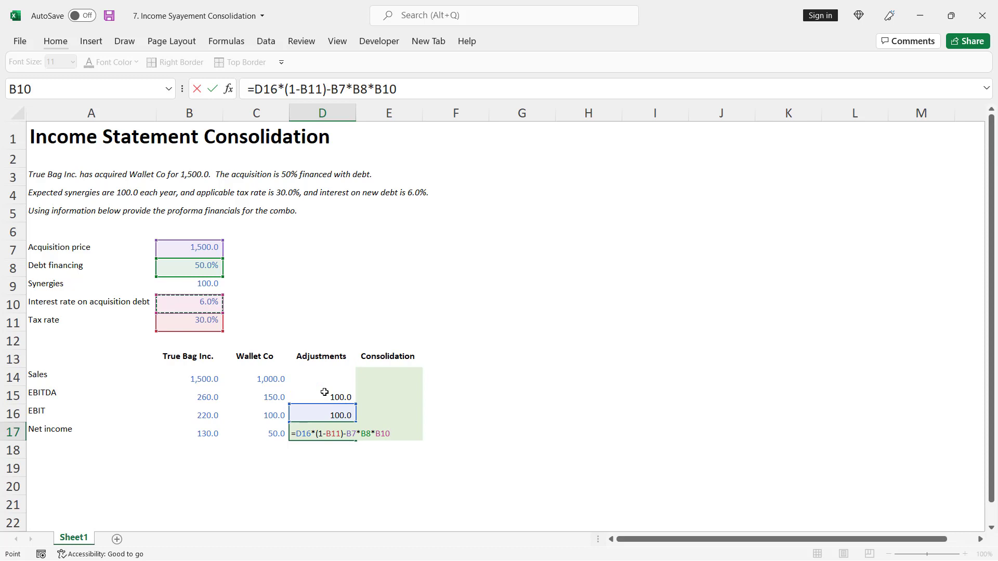
Make the interest cost in D17 after-tax by adding *(1-B11), and enter the completed formula
text(*(1-)
key(Up)
key(Up)
key(Up)
key(Up)
key(Up)
key(Up)
key(Left)
key(Left)
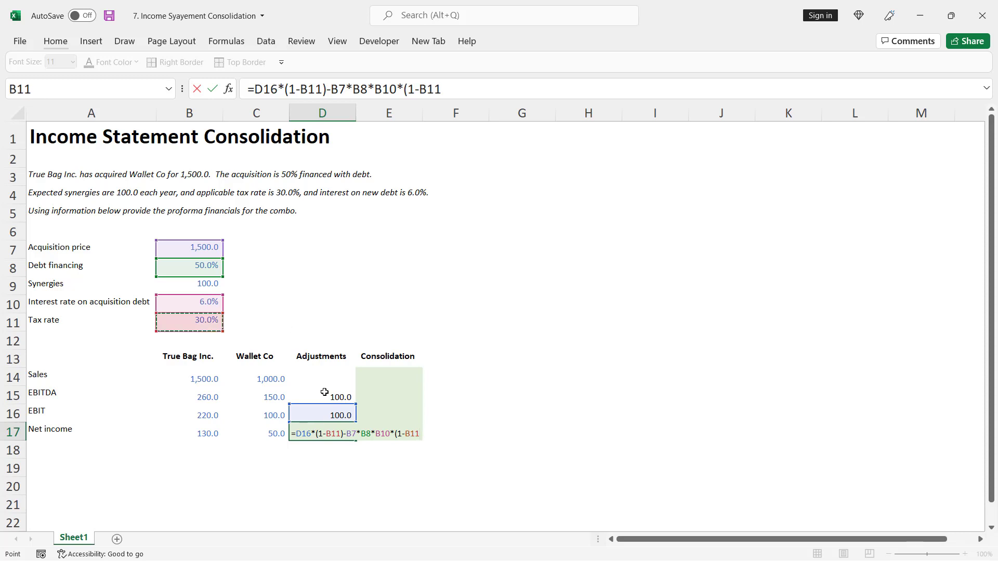
text())
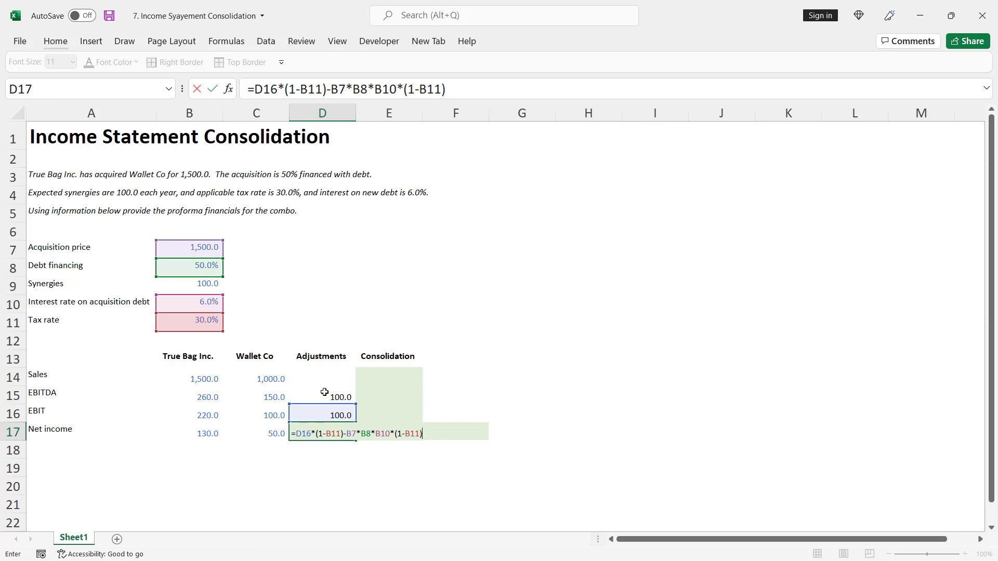
key(ctrl+Return)
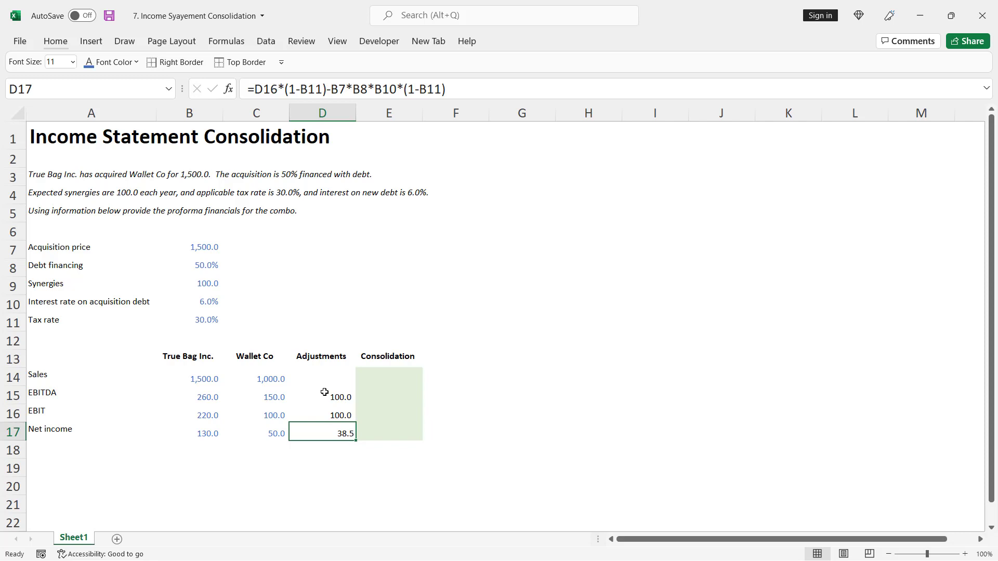
Calculate consolidated sales in E14 with =SUM(B14:D14)
key(Right)
key(Up)
key(Up)
key(Up)
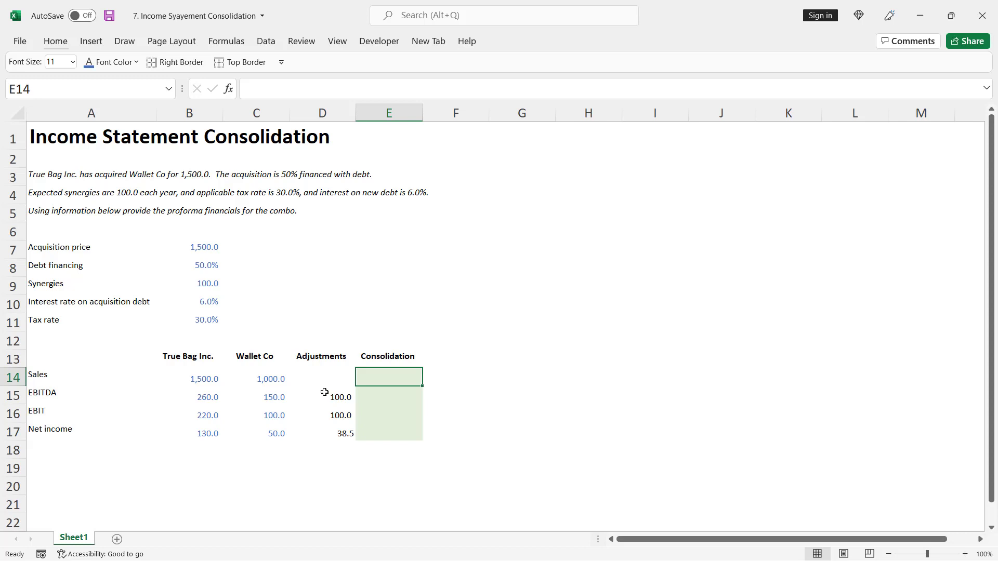
text(=su)
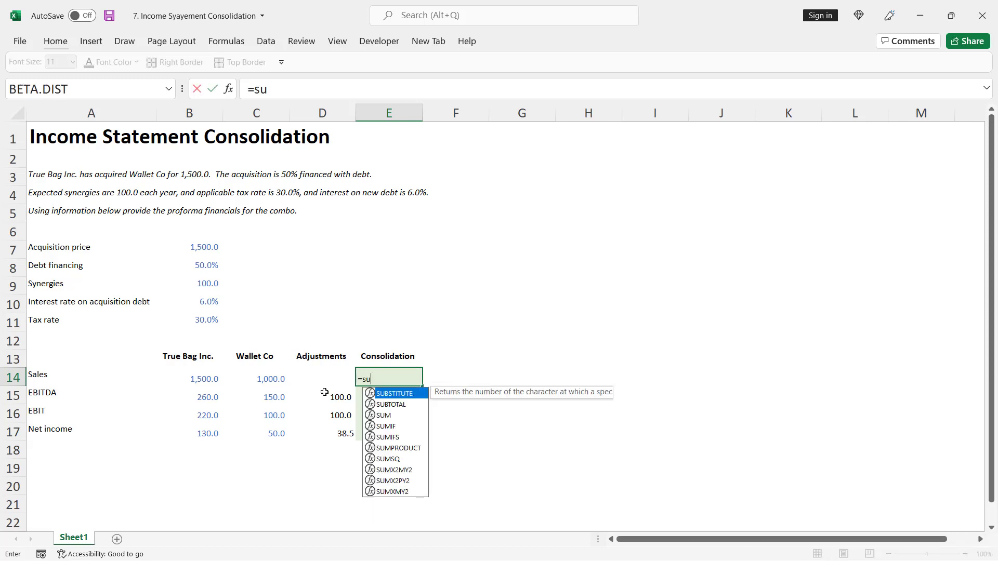
key(Tab)
key(Left)
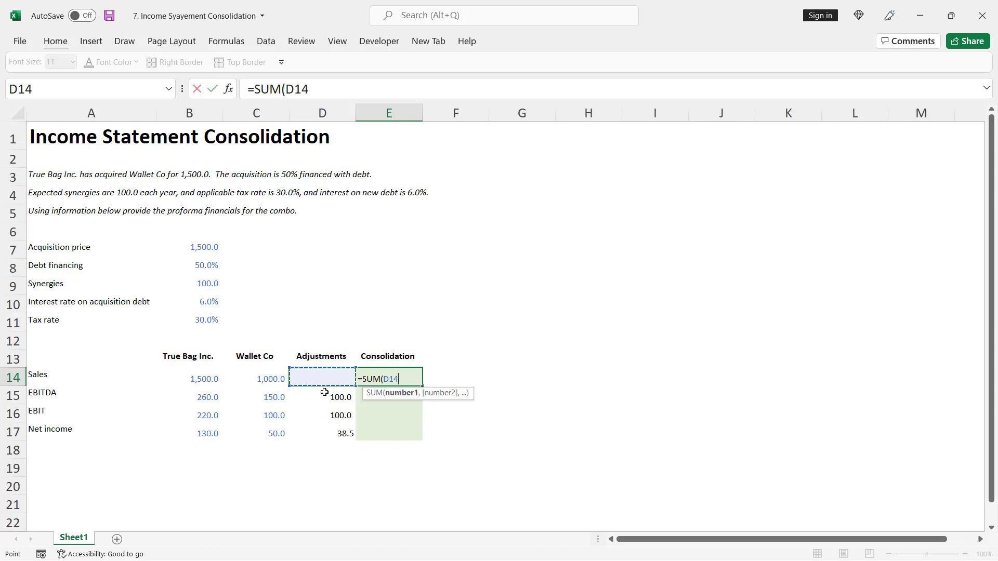
key(shift+Left)
key(shift+Left)
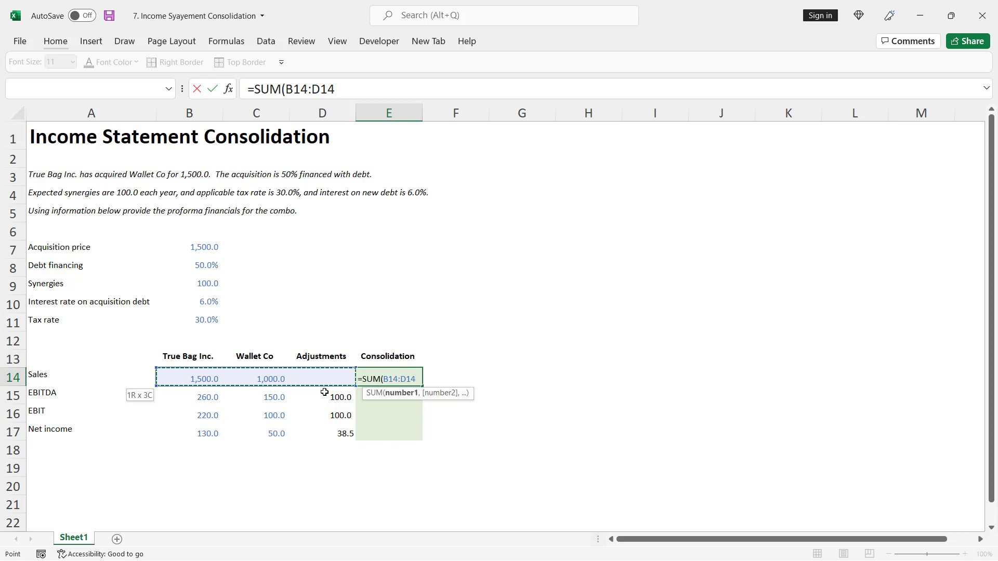
key(ctrl+Return)
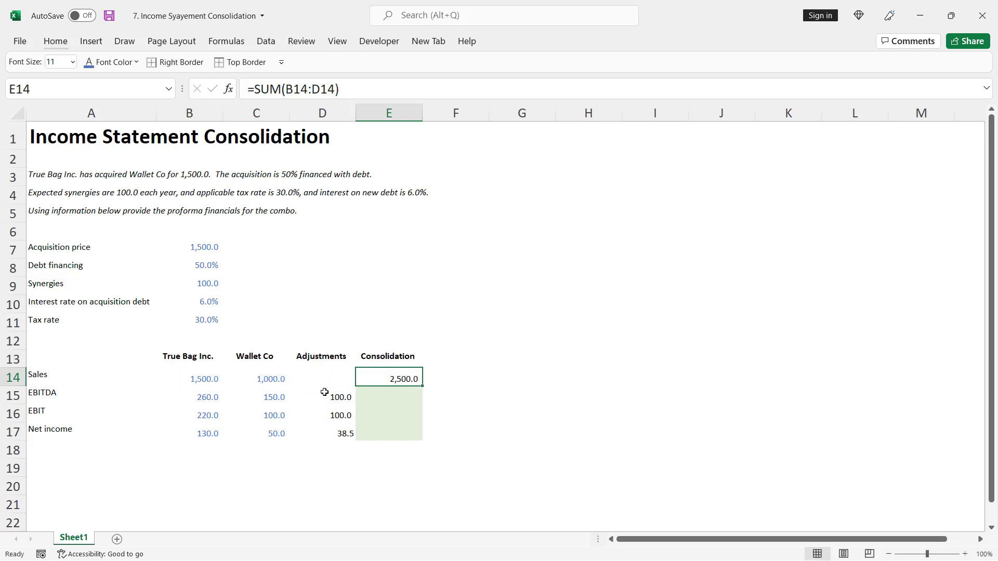
Fill the consolidation formula from E14 down through net income in E17
key(shift+Down)
key(shift+Down)
key(shift+Down)
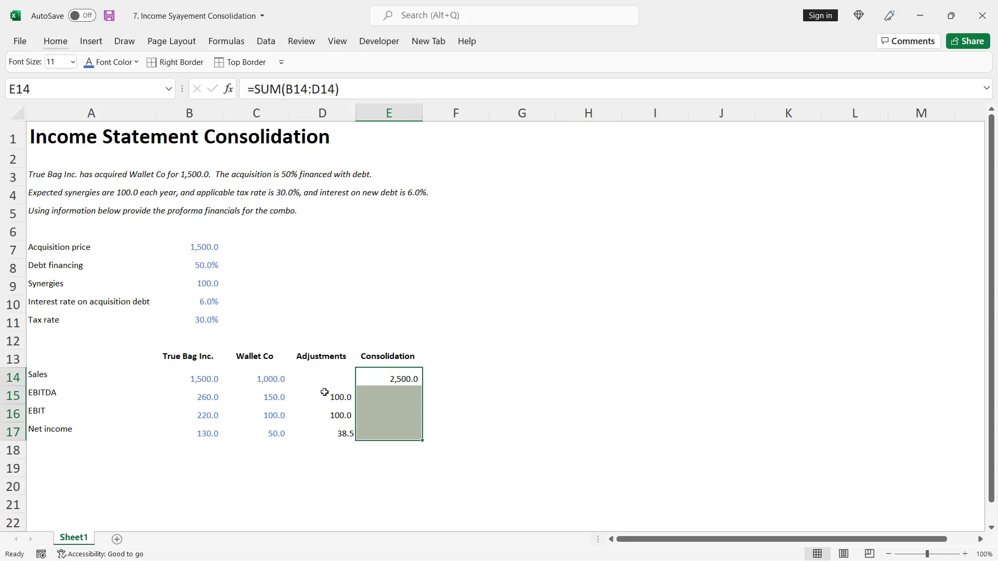
key(ctrl+d)
Check the cell references in the consolidation formulas for EBITDA, EBIT and net income in E15:E17
key(Down)
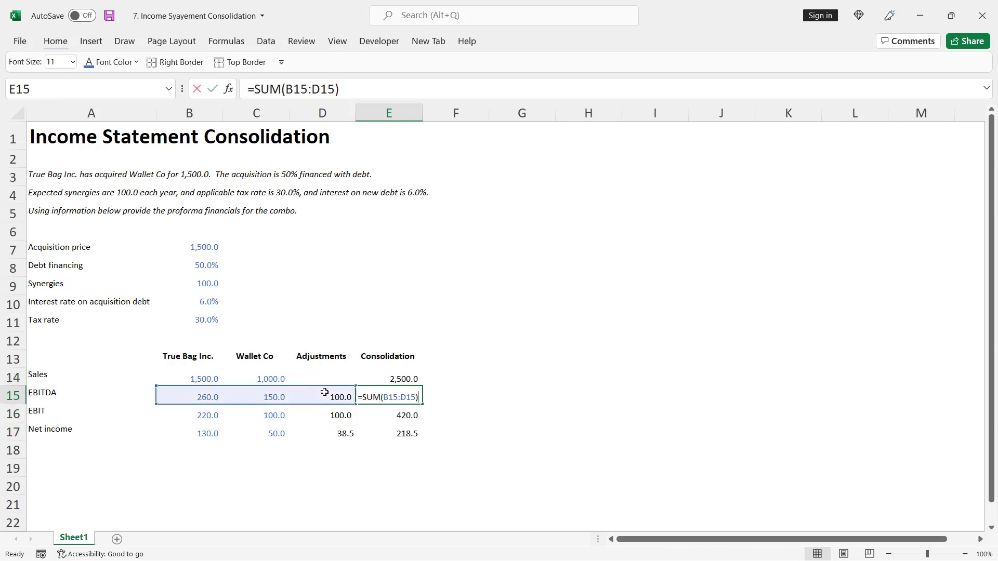
key(F2)
key(Return)
key(F2)
key(Return)
key(F2)
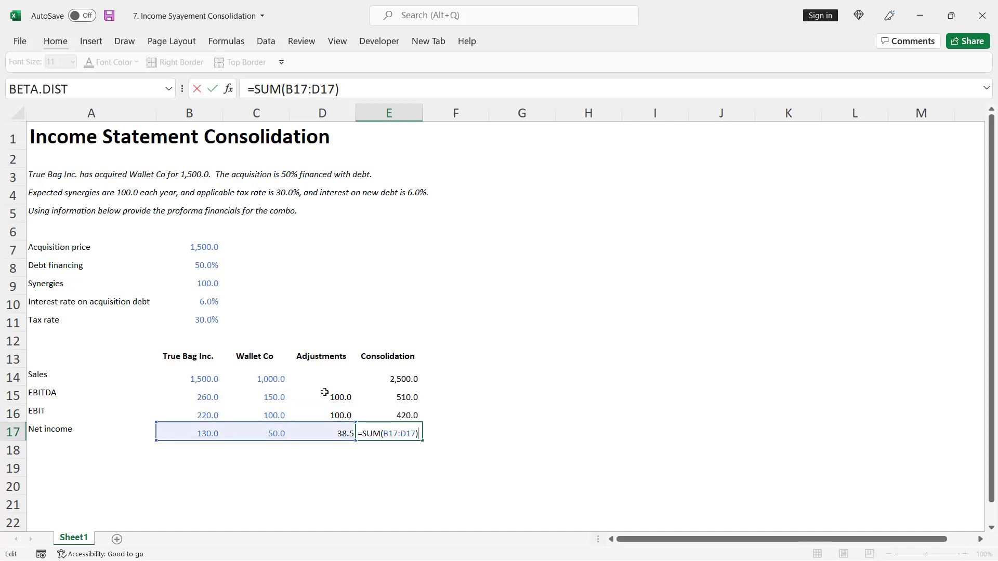
key(Escape)
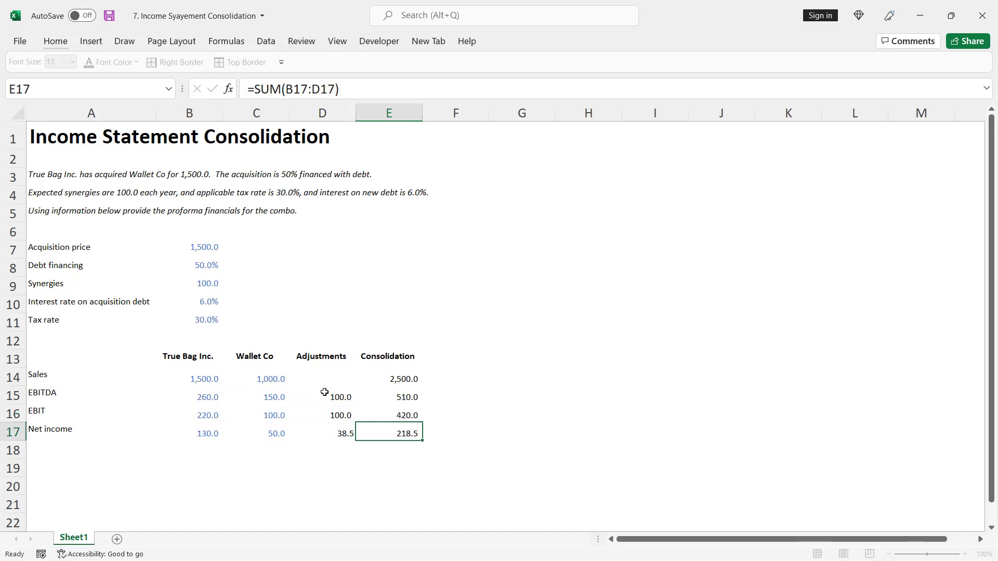
key(F2)
key(Escape)
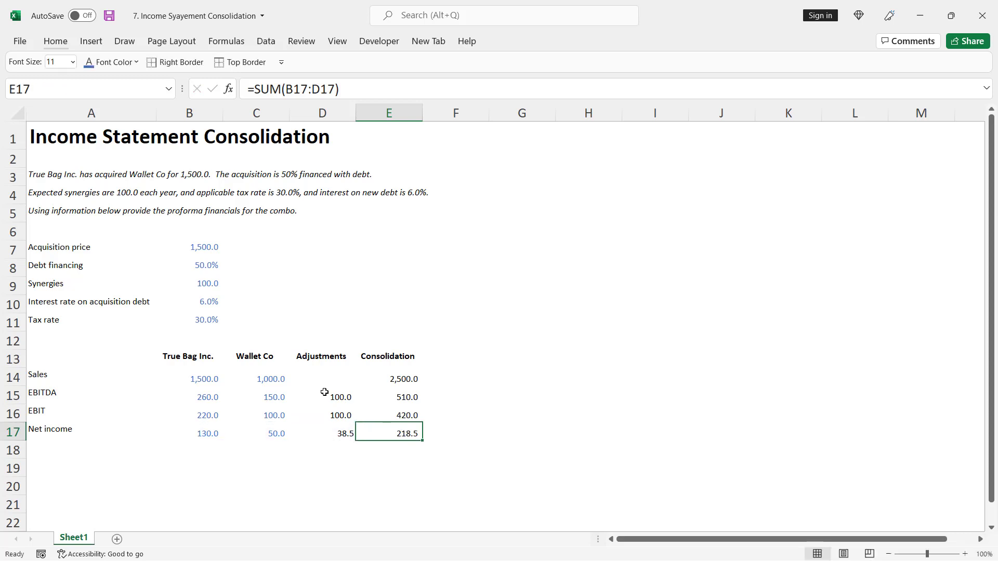